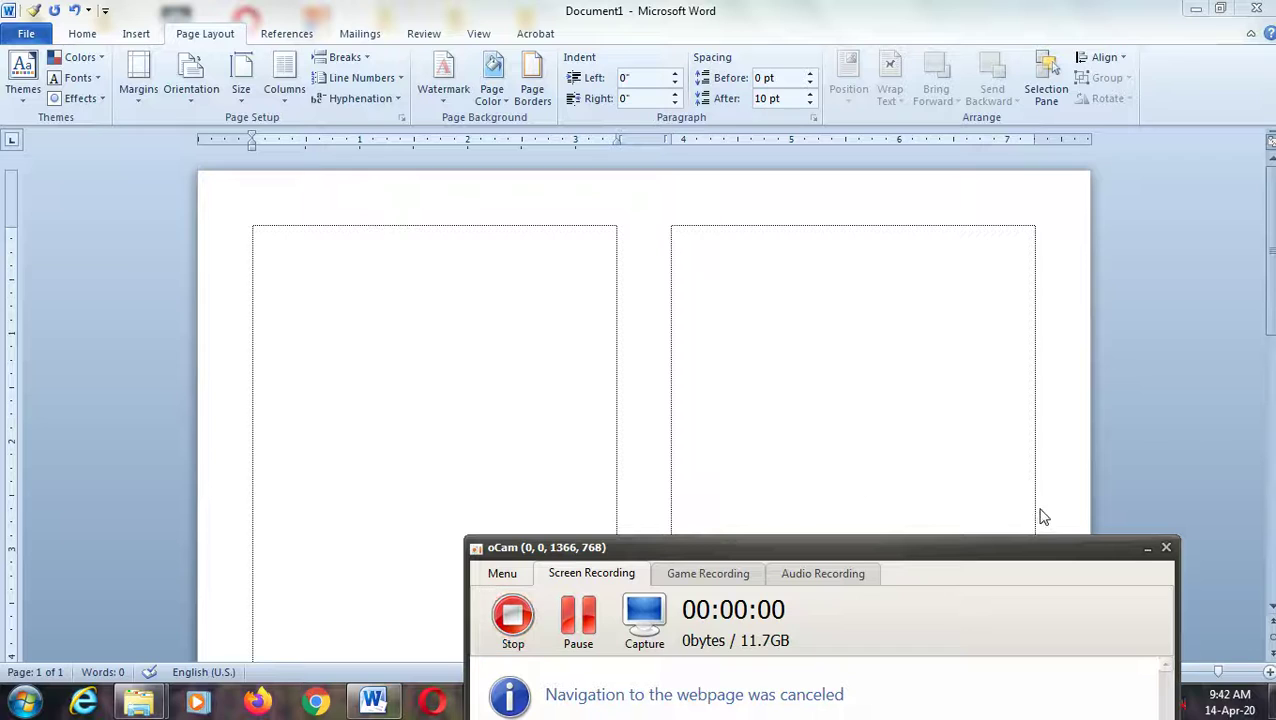
Preview the empty two-column Document1 in Full Screen Reading view.
{"action": "left_click", "coordinate": [1147, 547]}
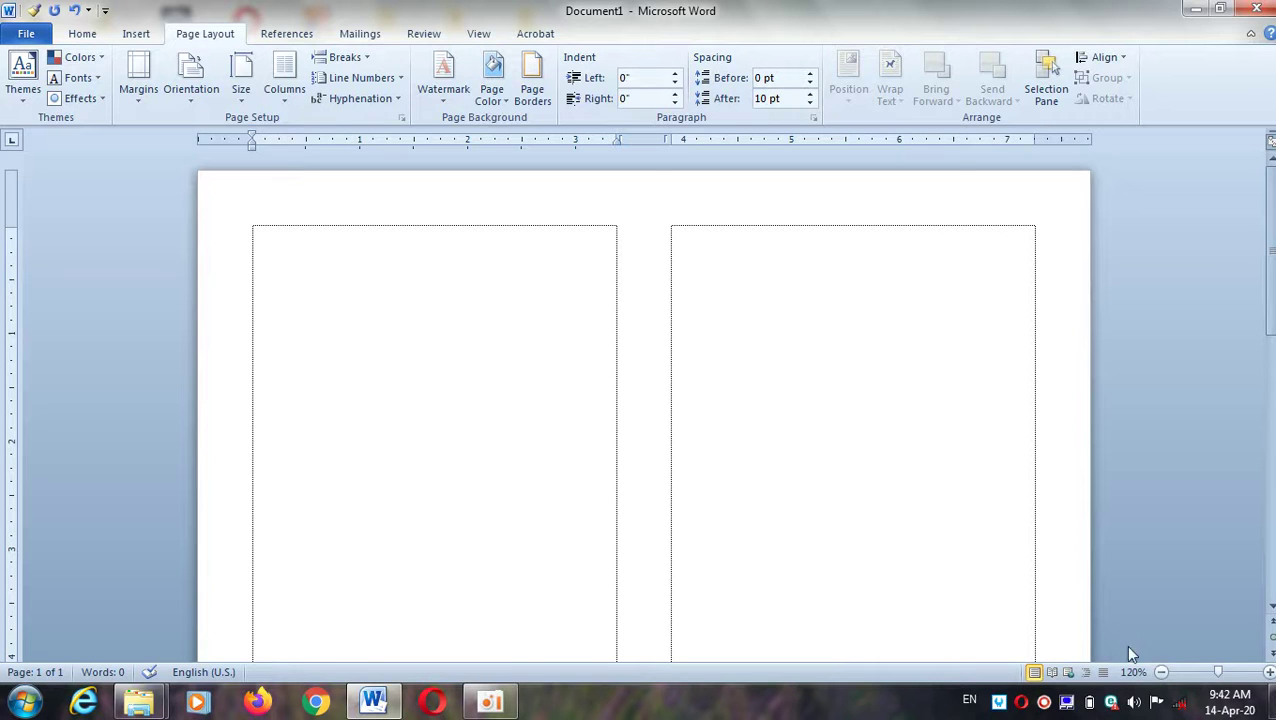
{"action": "left_click", "coordinate": [1052, 673]}
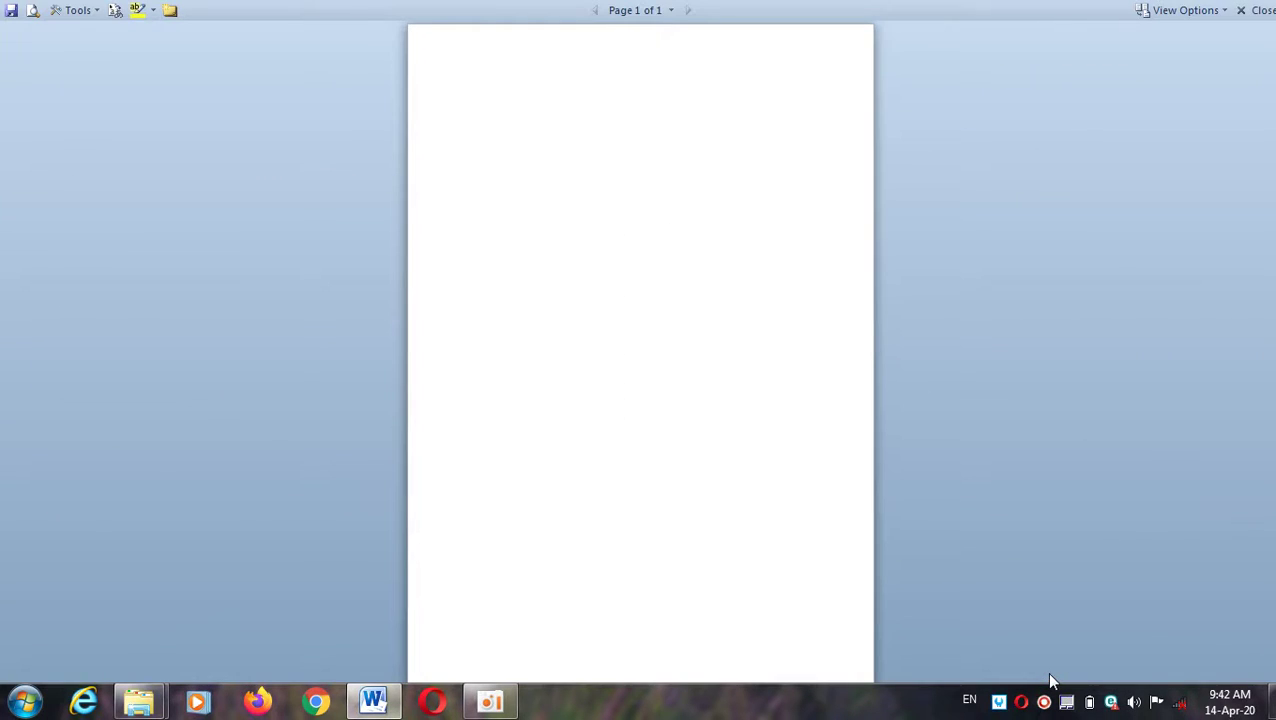
Return to page view and type two lines of filler text in the left column.
{"action": "left_click", "coordinate": [1250, 12]}
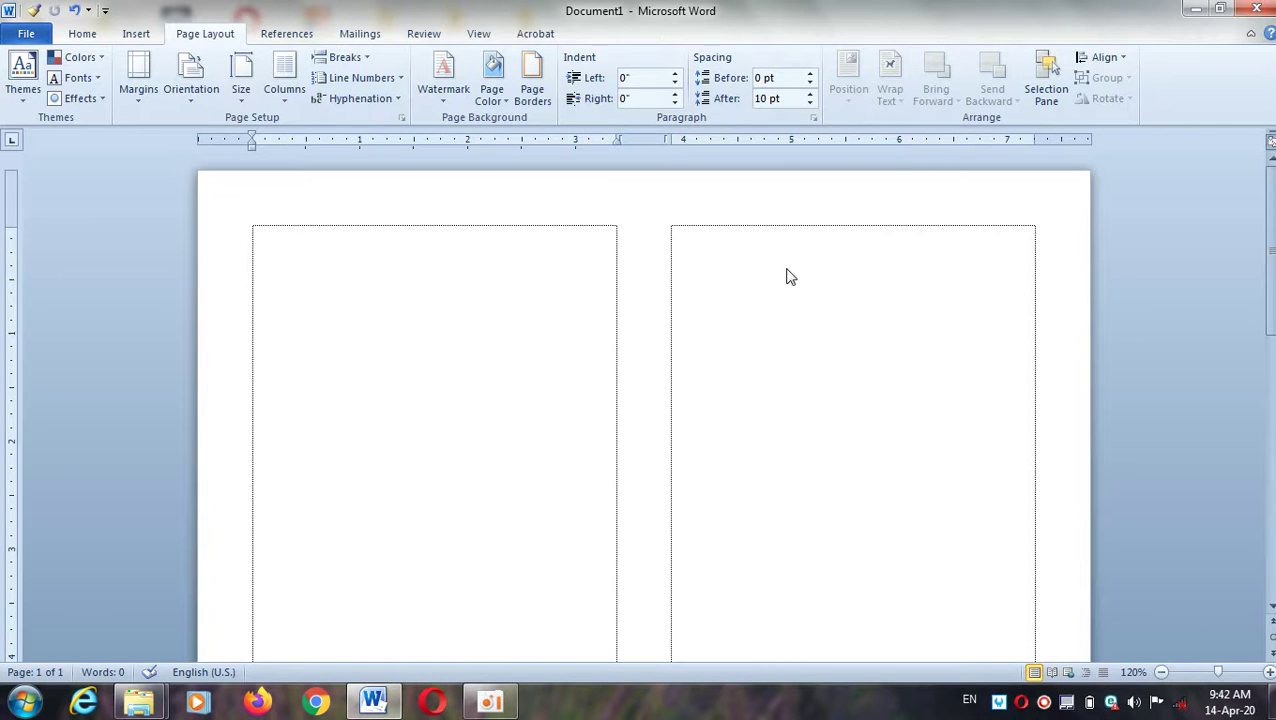
{"action": "type", "text": "j"}
{"action": "type", "text": "sjsjaklsjakljfdlkajmdslk"}
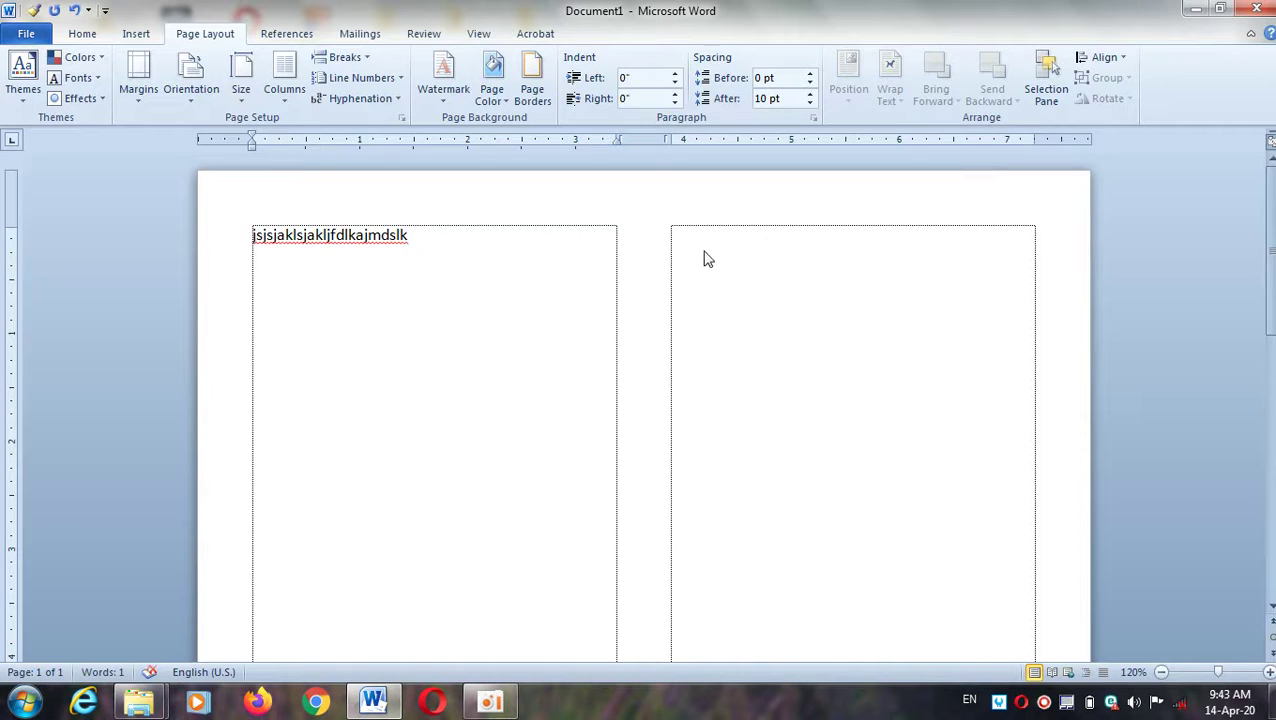
{"action": "key", "text": "Return"}
{"action": "key", "text": "Return"}
{"action": "key", "text": "Return"}
{"action": "type", "text": "skslkjdl;sk;lsak"}
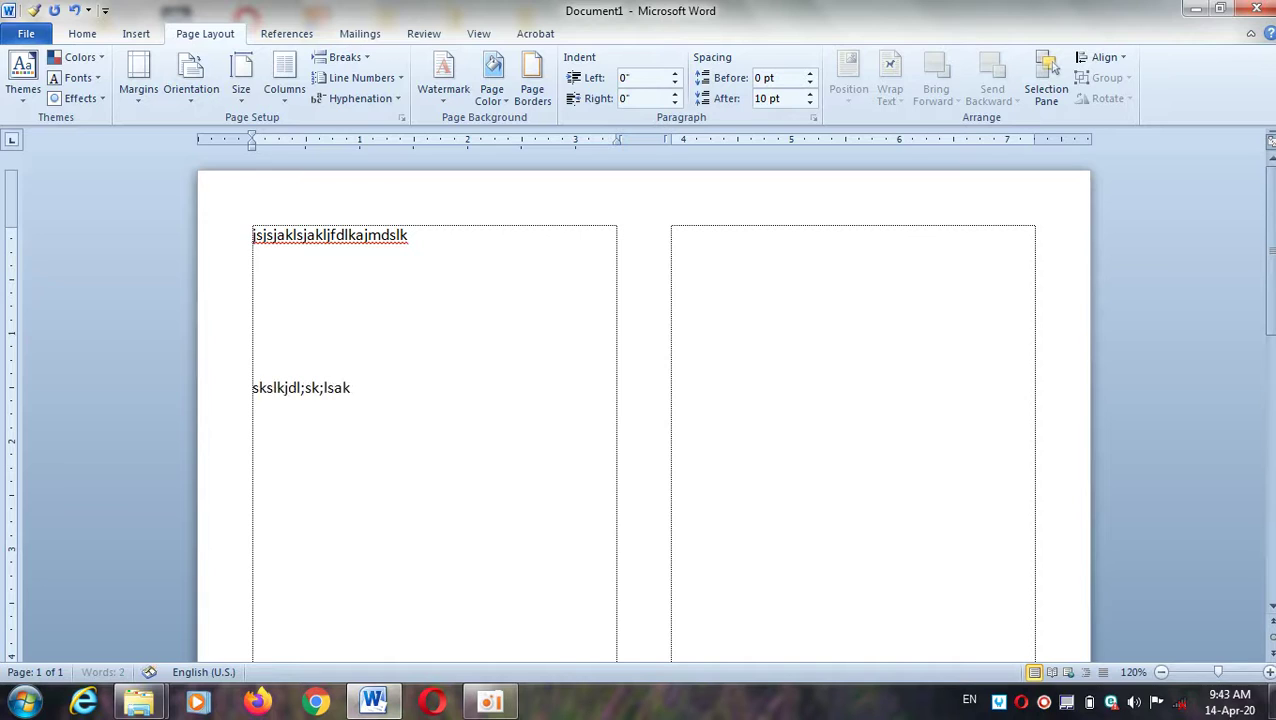
{"action": "type", "text": "l;ads,fd;lasfdá.lsda;dsa"}
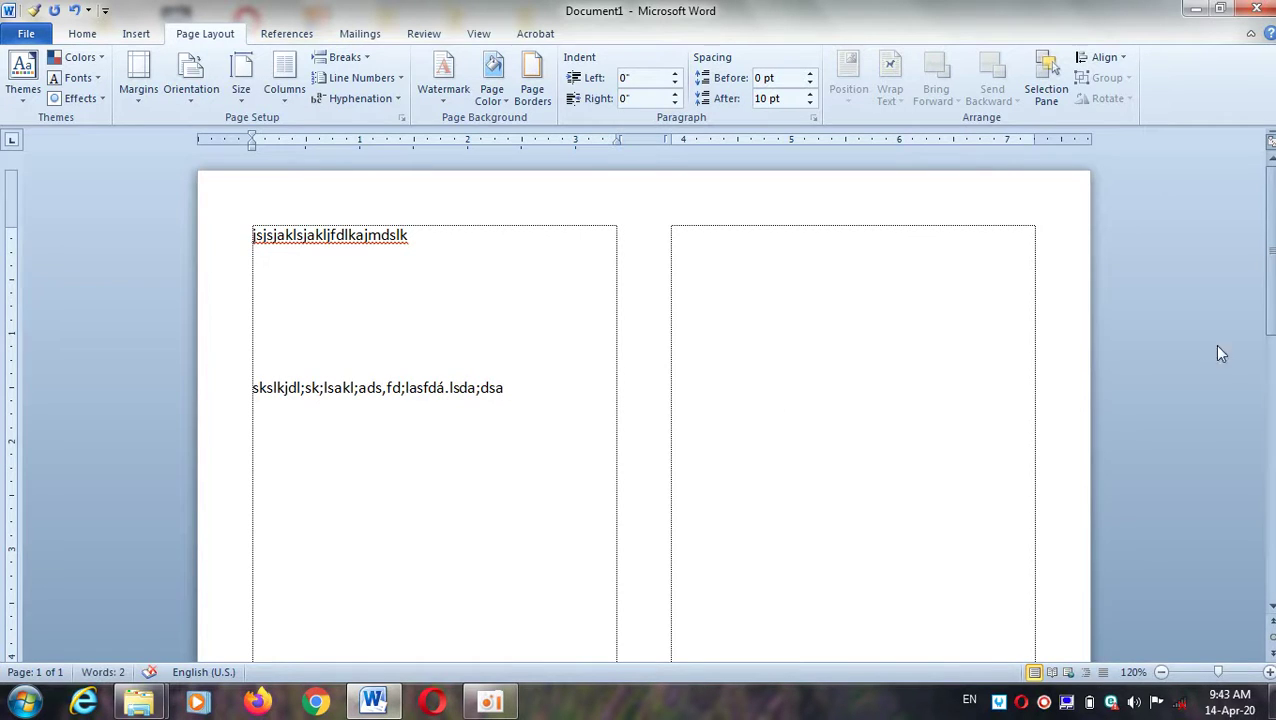
{"action": "mouse_move", "coordinate": [1268, 290]}
{"action": "left_mouse_down"}
{"action": "mouse_move", "coordinate": [1271, 398]}
{"action": "mouse_move", "coordinate": [1240, 590]}
{"action": "left_mouse_up"}
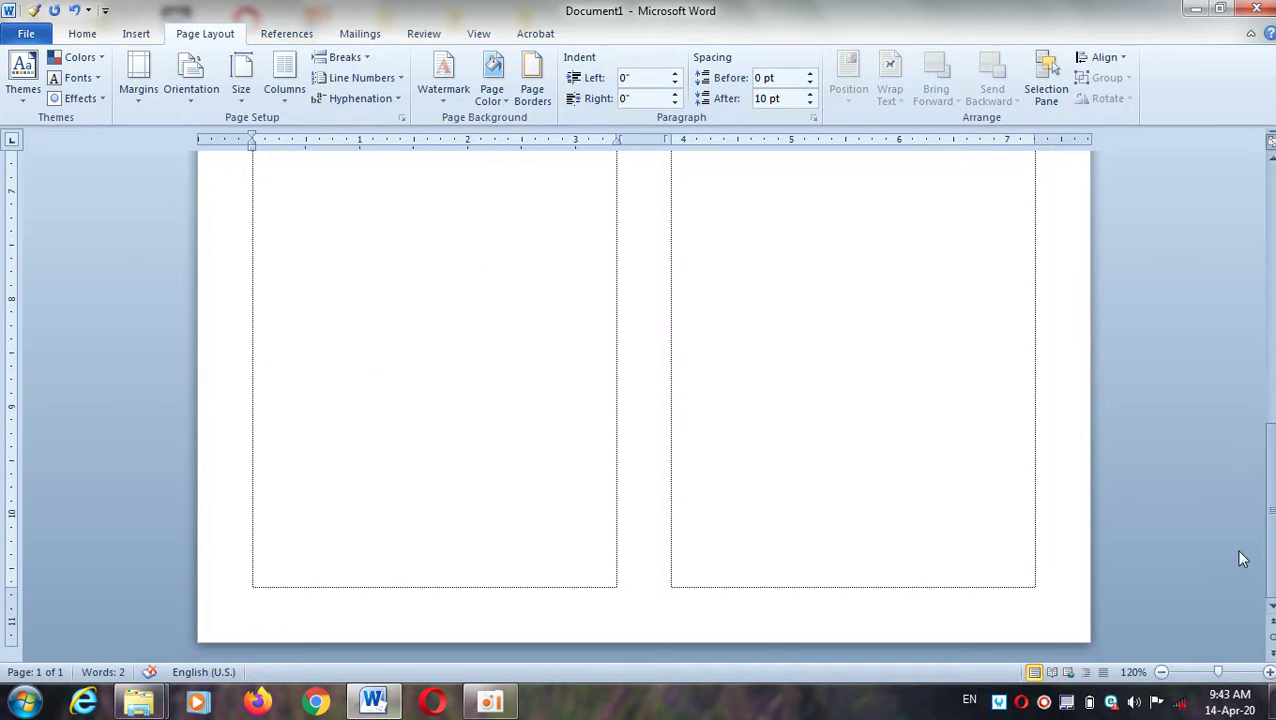
Type a line of filler text in the right column, then minimize Word to the desktop.
{"action": "scroll", "coordinate": [1242, 555], "scroll_direction": "up", "scroll_amount": 5}
{"action": "scroll", "coordinate": [672, 297], "scroll_direction": "up", "scroll_amount": 3}
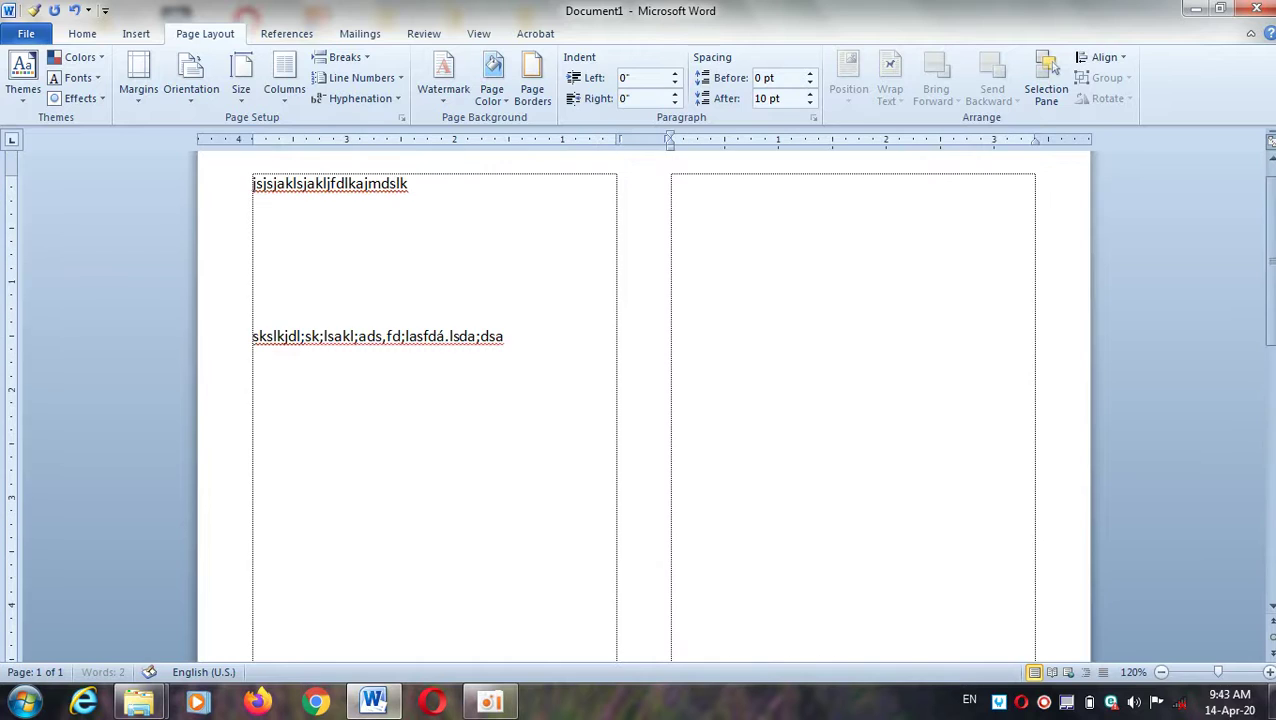
{"action": "left_click", "coordinate": [672, 297]}
{"action": "type", "text": "kedmklsamkla"}
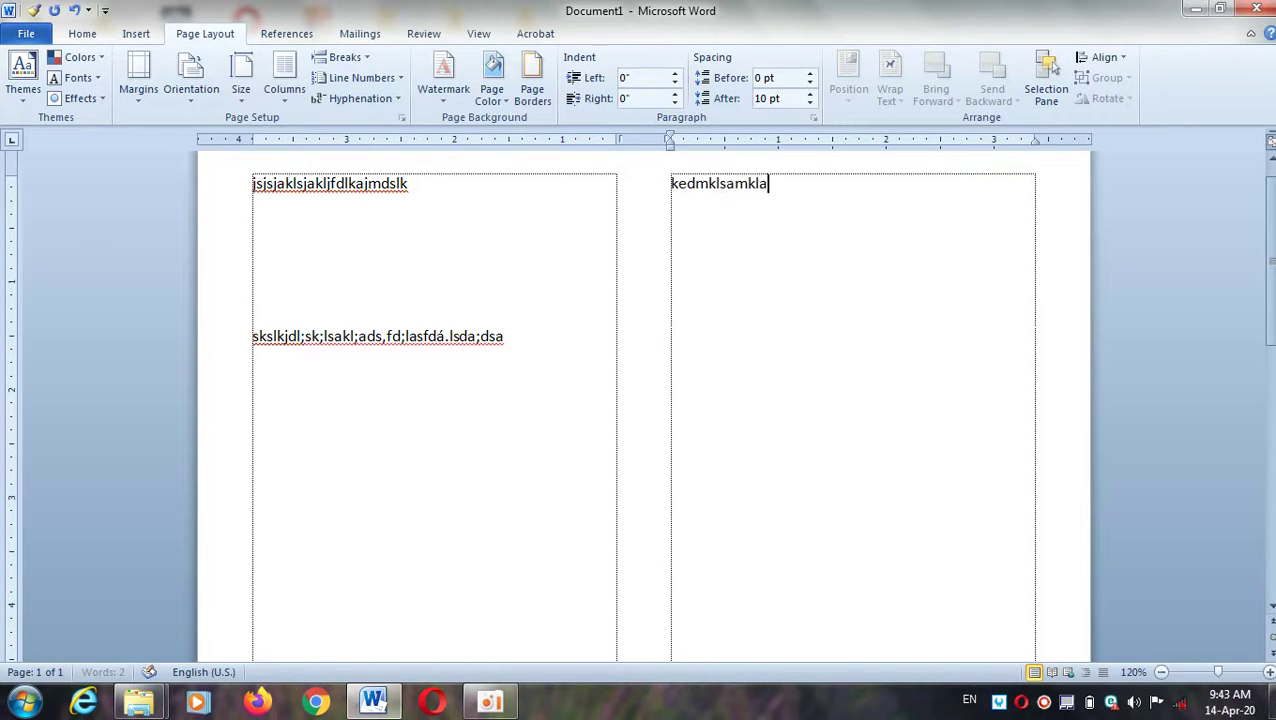
{"action": "type", "text": "mkalmfkslmzc,x.m .,z,. ,."}
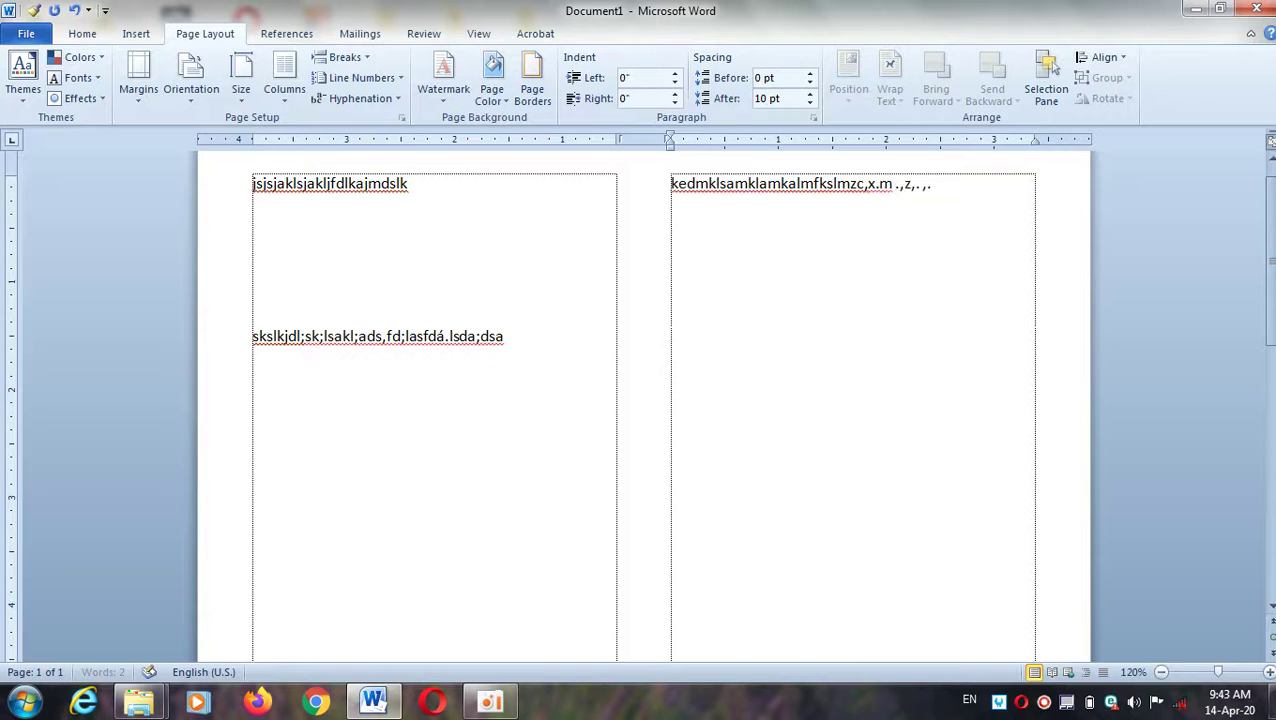
{"action": "type", "text": " ,mcxkfdljmklsdmz,."}
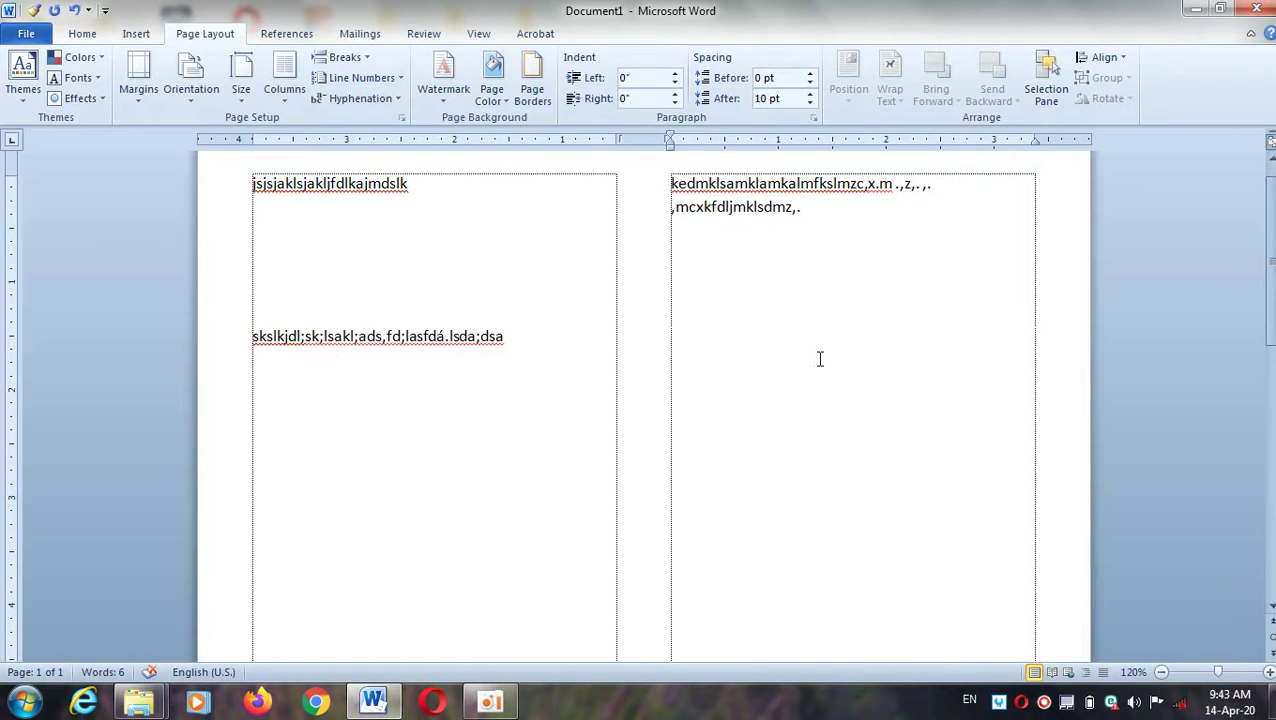
{"action": "left_click", "coordinate": [1199, 10]}
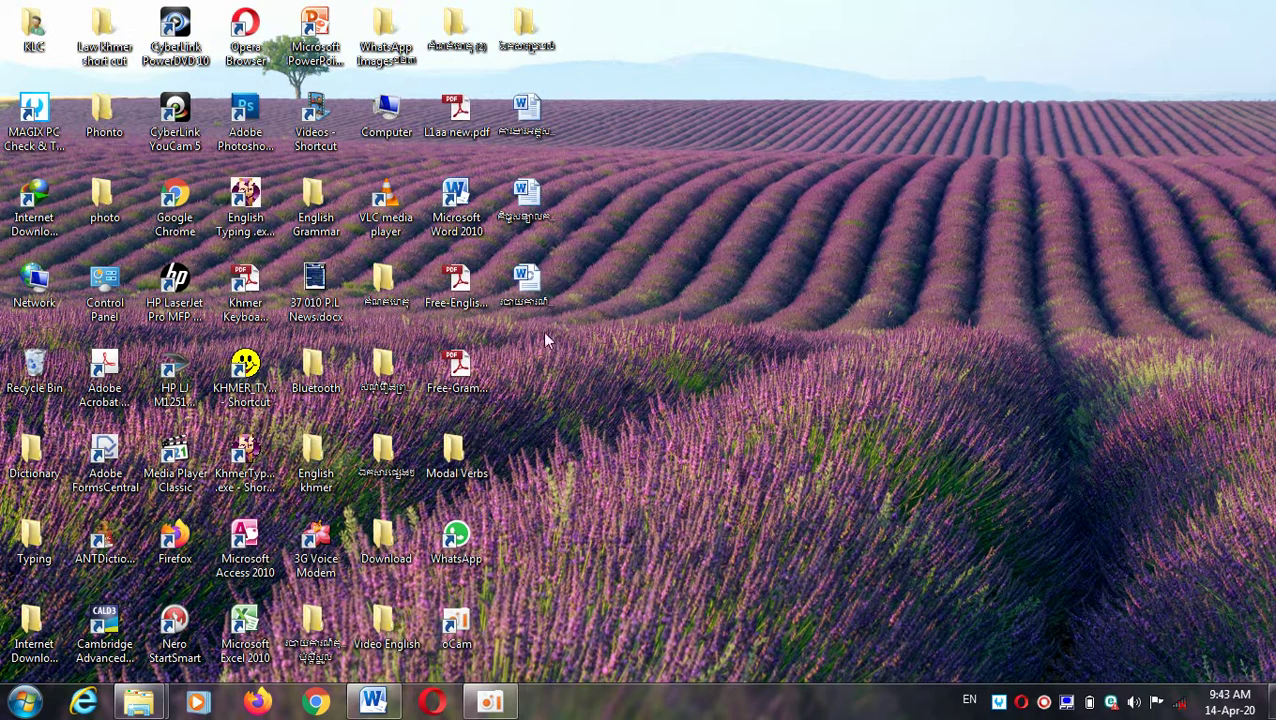
Launch Word from the desktop shortcut and maximize the new Document2 window.
{"action": "double_click", "coordinate": [462, 218]}
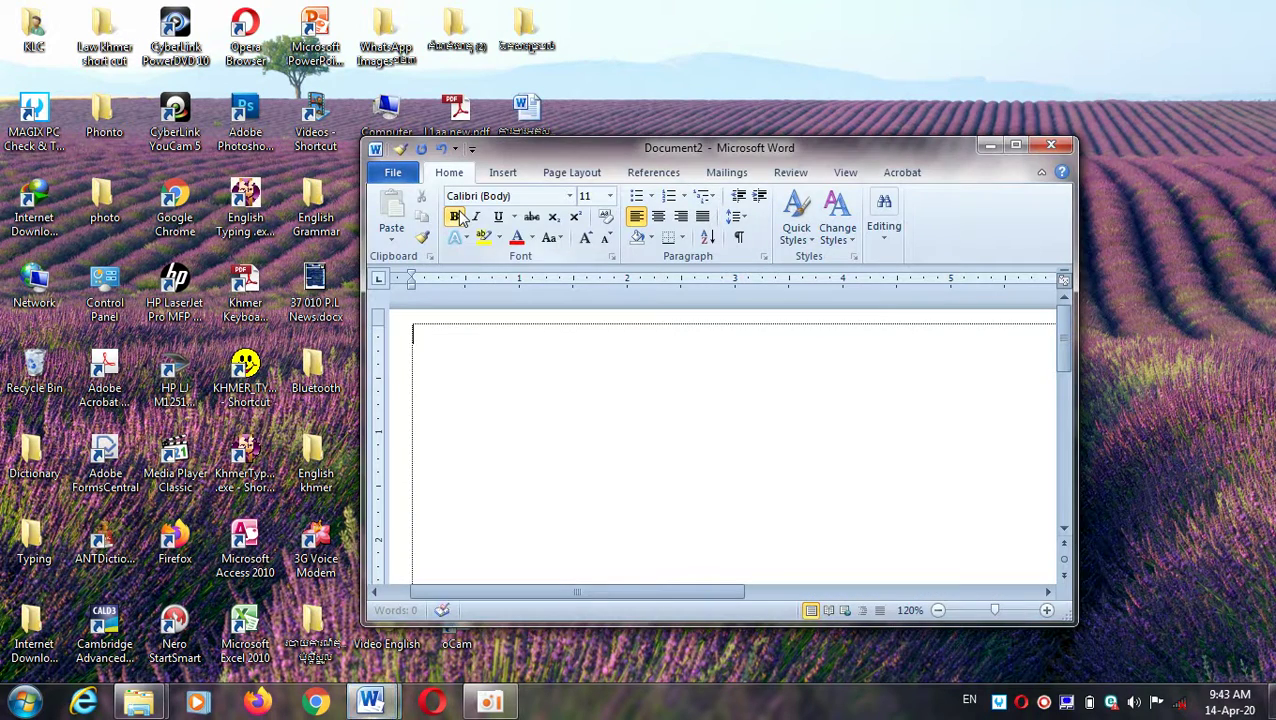
{"action": "left_click", "coordinate": [1015, 147]}
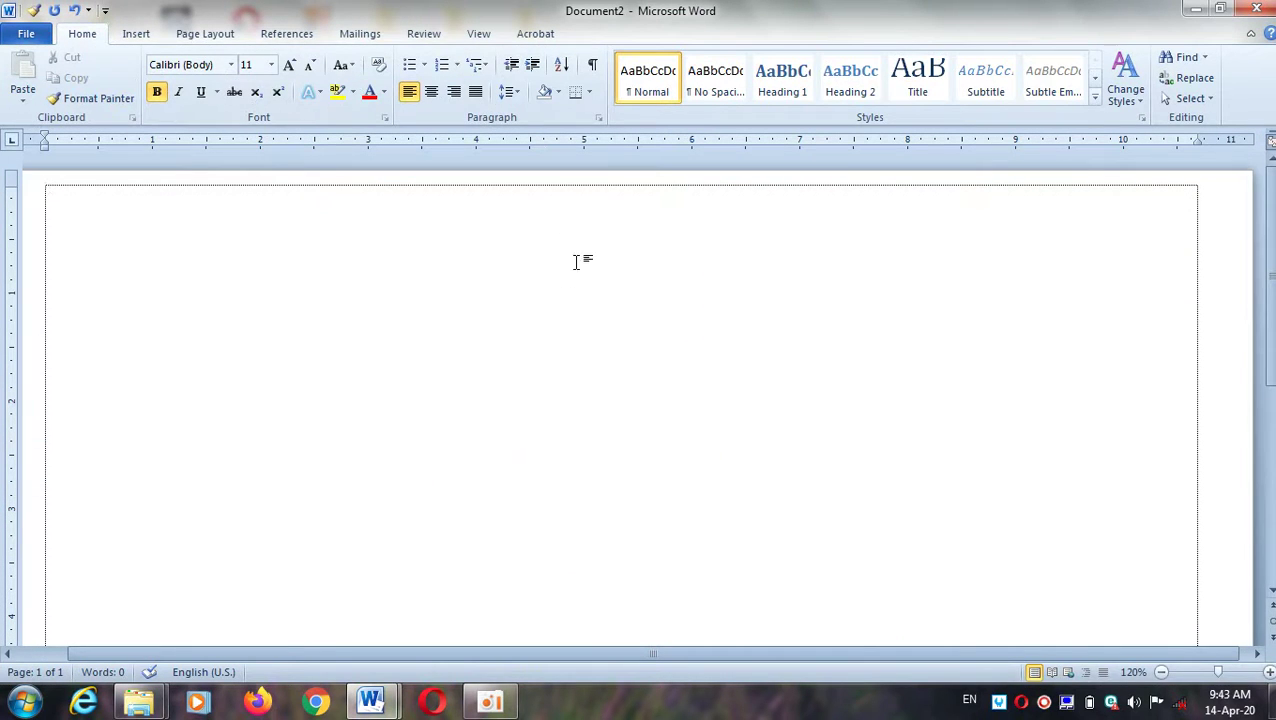
Apply Narrow half-inch margins to Document2.
{"action": "left_click", "coordinate": [215, 36]}
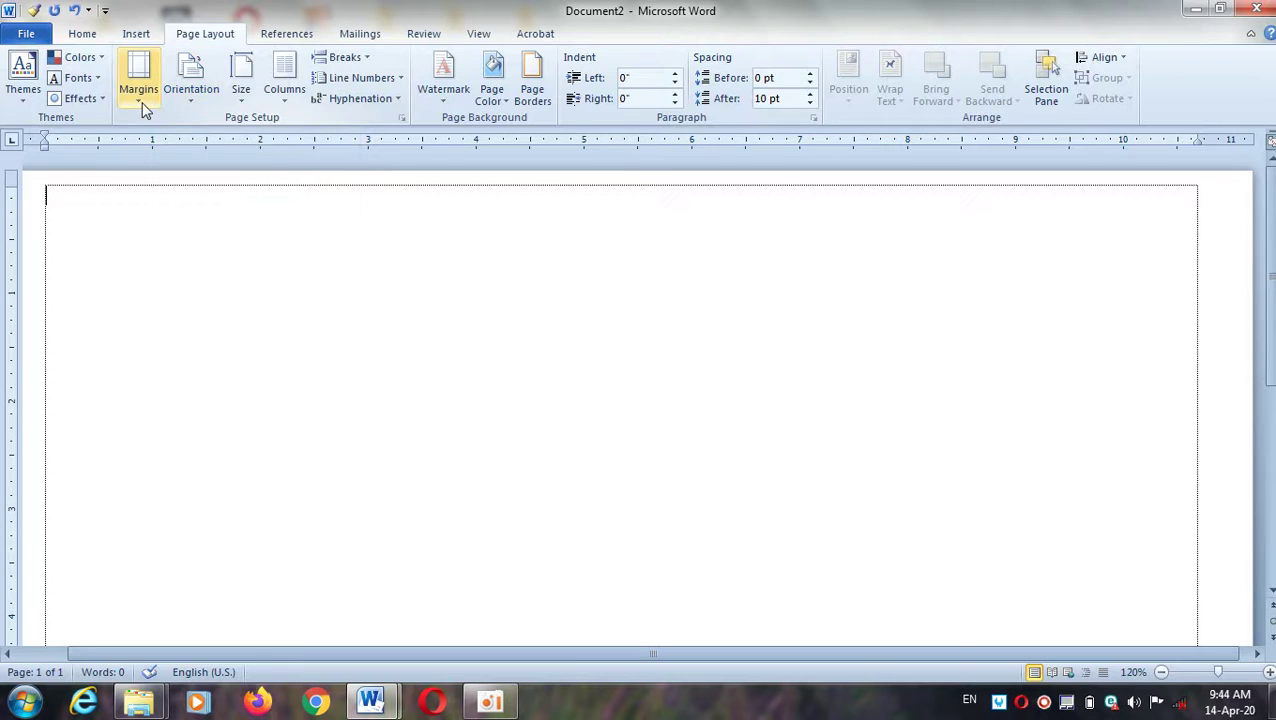
{"action": "left_click", "coordinate": [143, 108]}
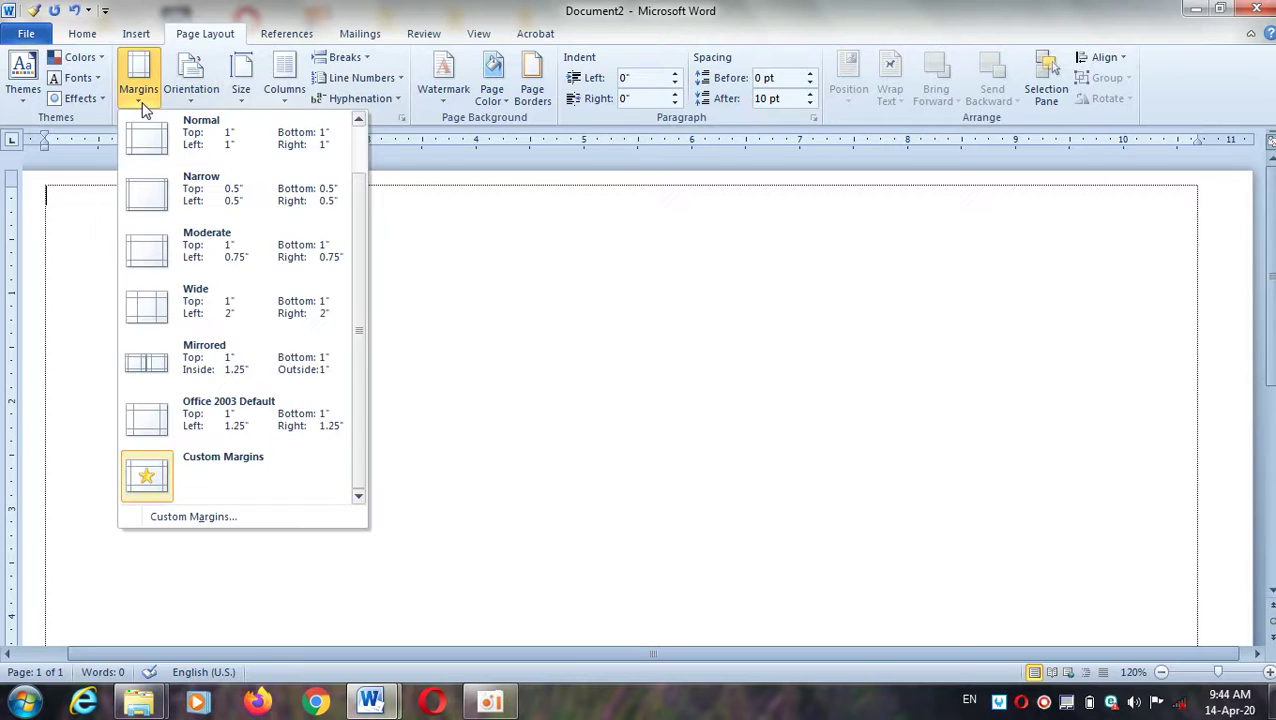
{"action": "left_click", "coordinate": [160, 202]}
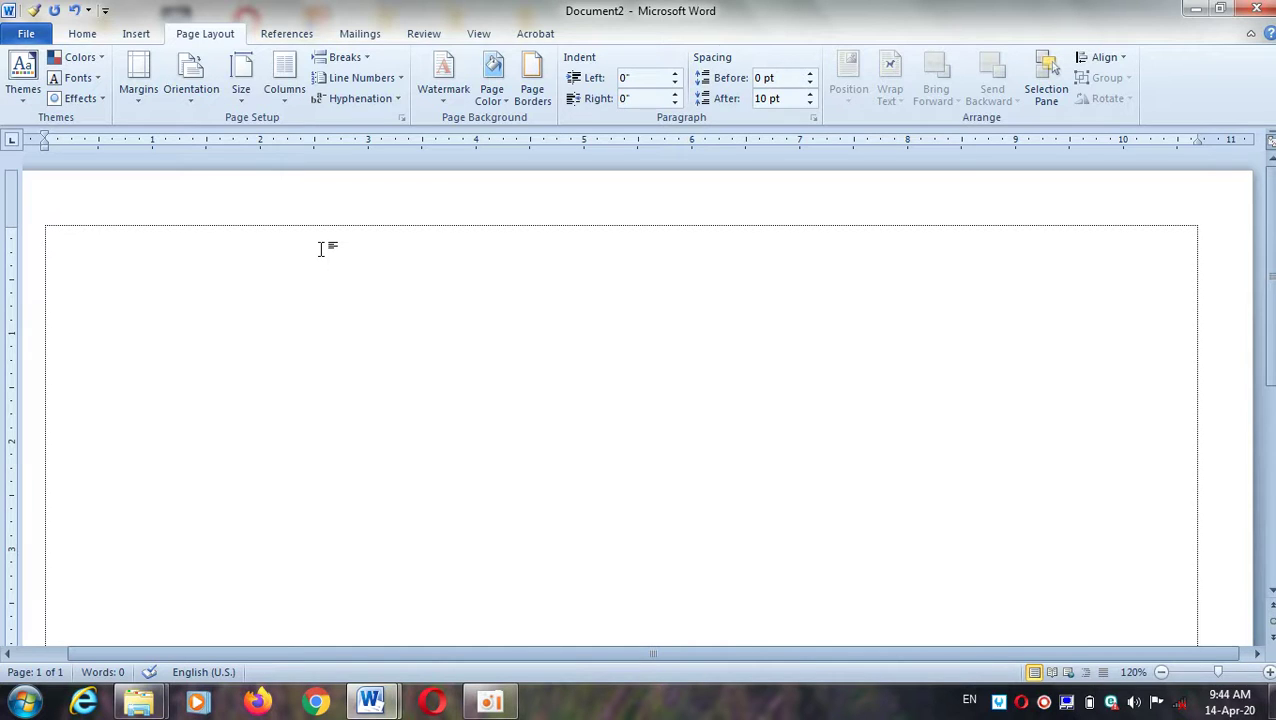
Set the page orientation to Portrait, then bring Document1 back on screen.
{"action": "left_click", "coordinate": [194, 108]}
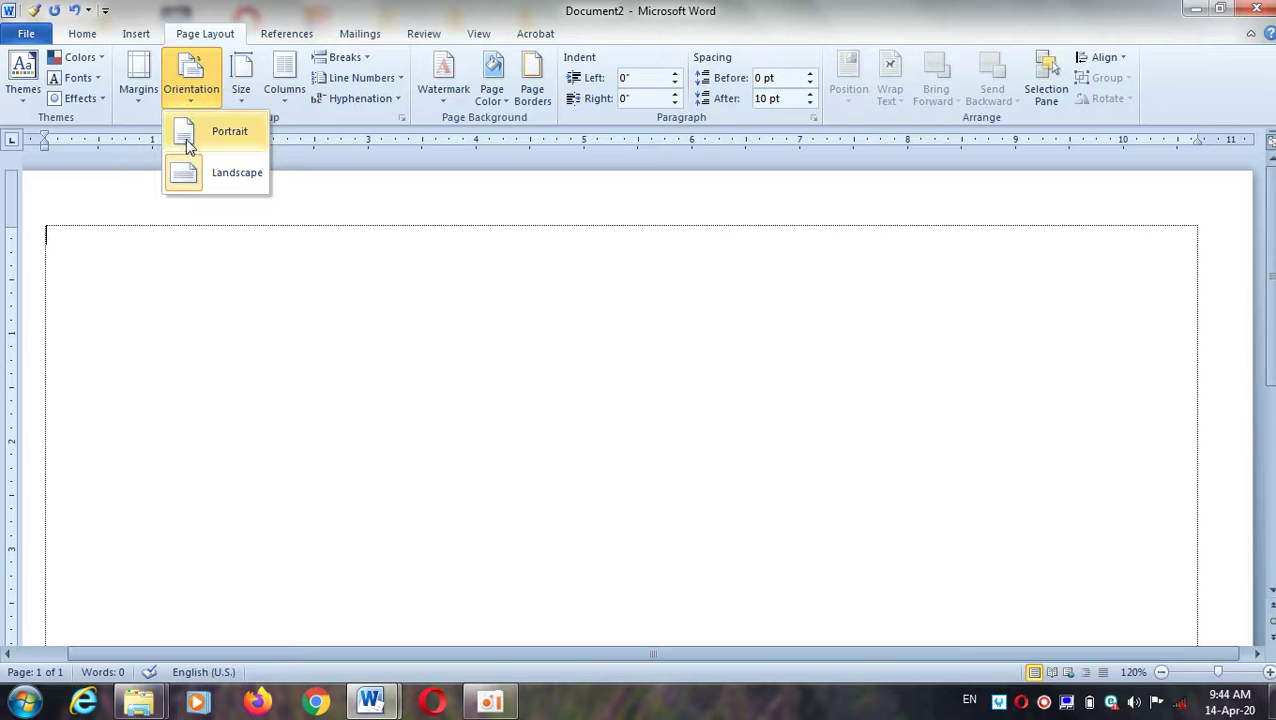
{"action": "left_click", "coordinate": [186, 140]}
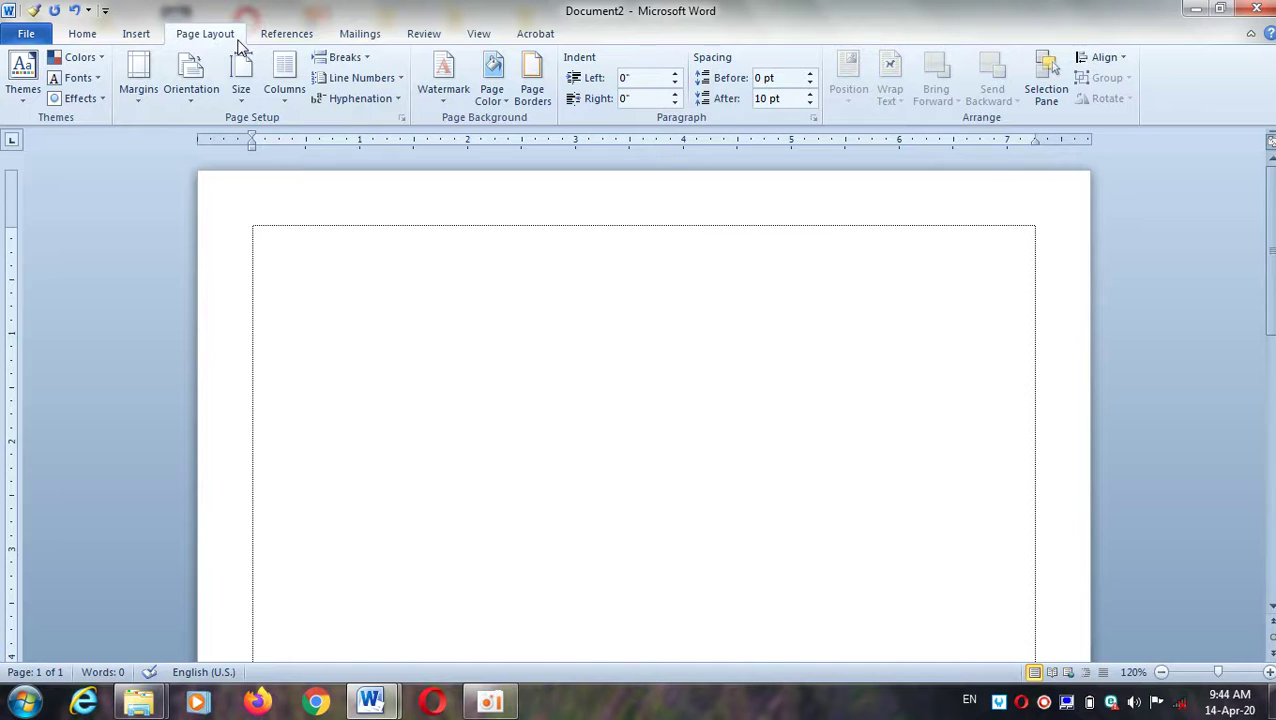
{"action": "left_click", "coordinate": [385, 708]}
{"action": "left_click", "coordinate": [305, 645]}
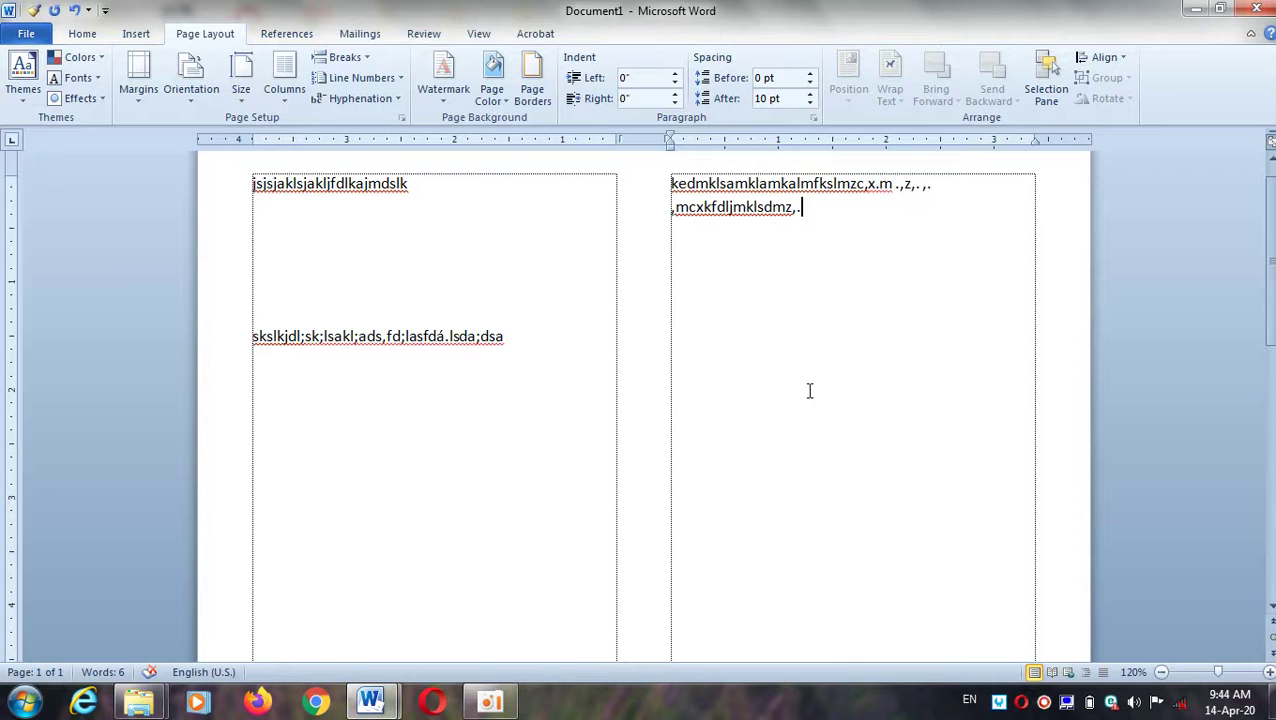
{"action": "left_click", "coordinate": [378, 707]}
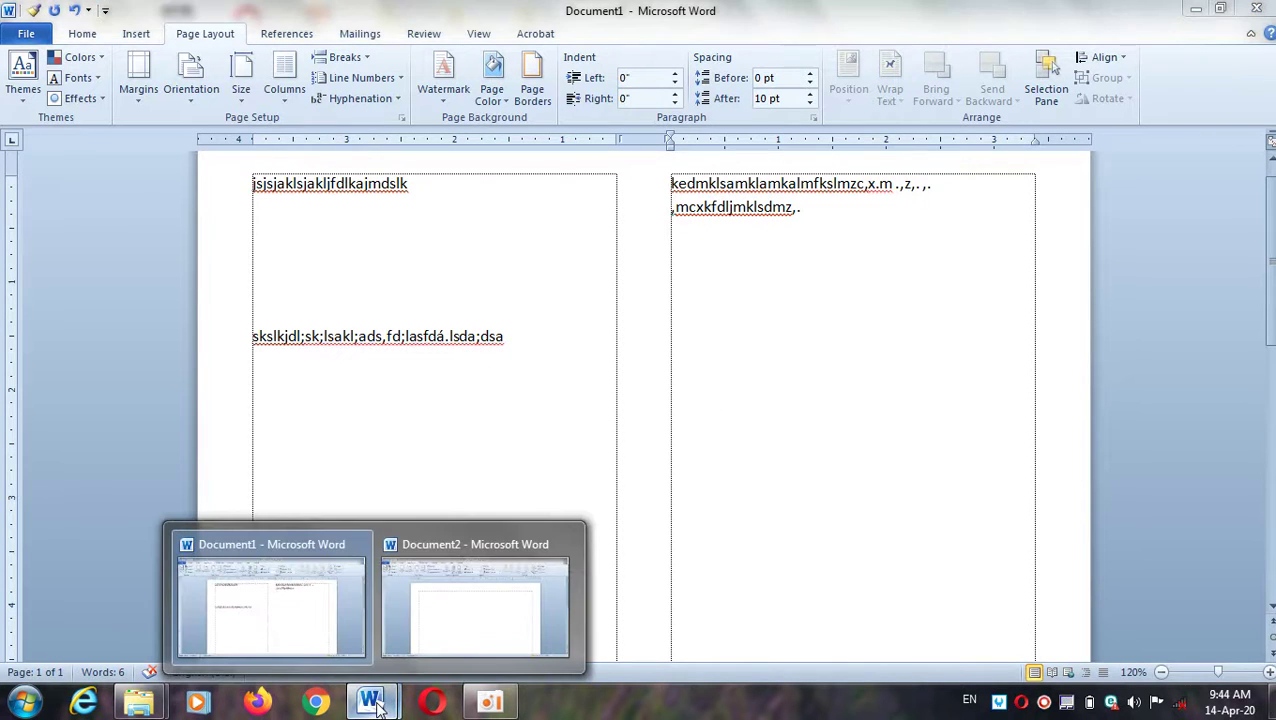
{"action": "left_click", "coordinate": [456, 640]}
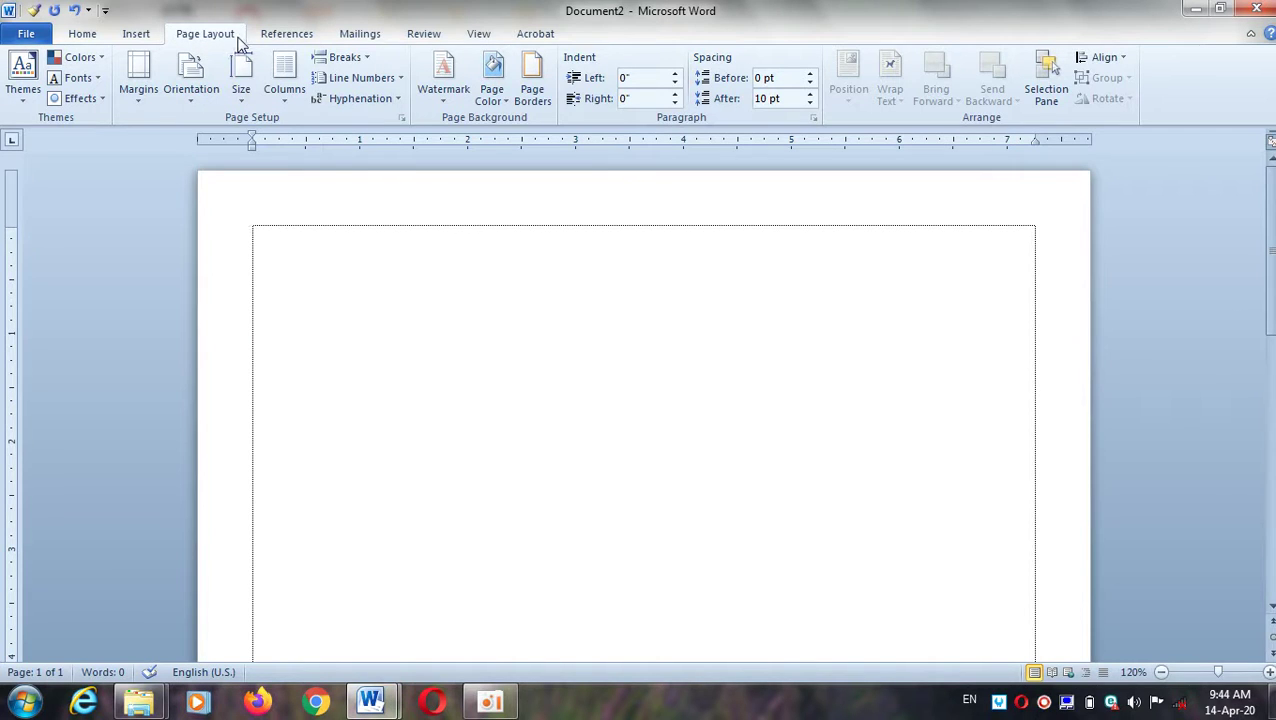
Lay out Document2 in three columns using the Columns preset Three.
{"action": "left_click", "coordinate": [285, 105]}
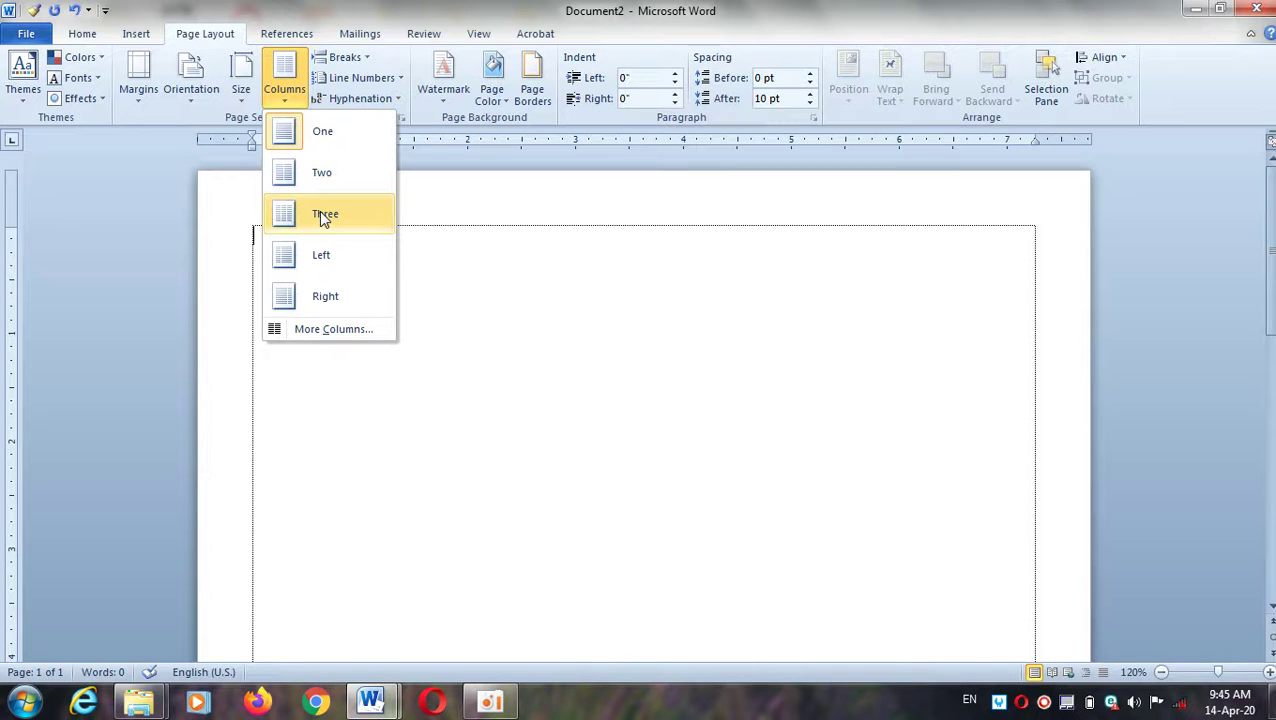
{"action": "left_click", "coordinate": [321, 217]}
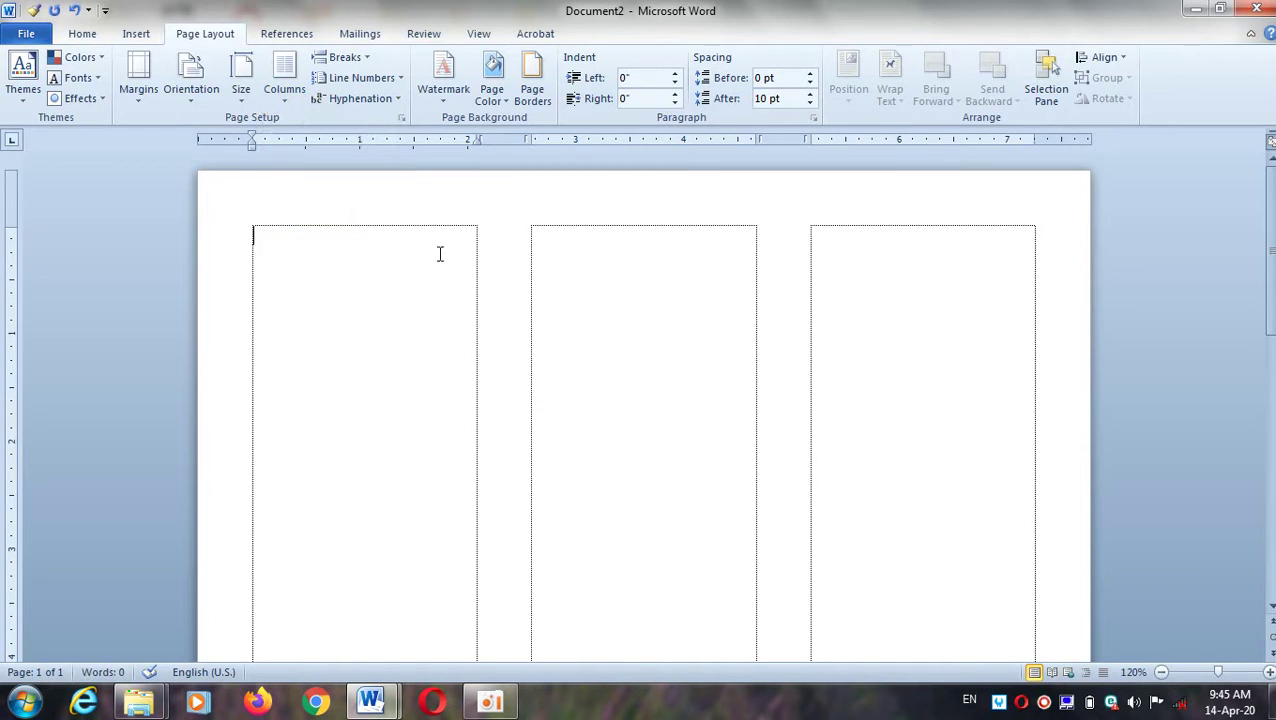
Type a bold filler line atop column one, then insert a column break to column two.
{"action": "type", "text": "klsdkj"}
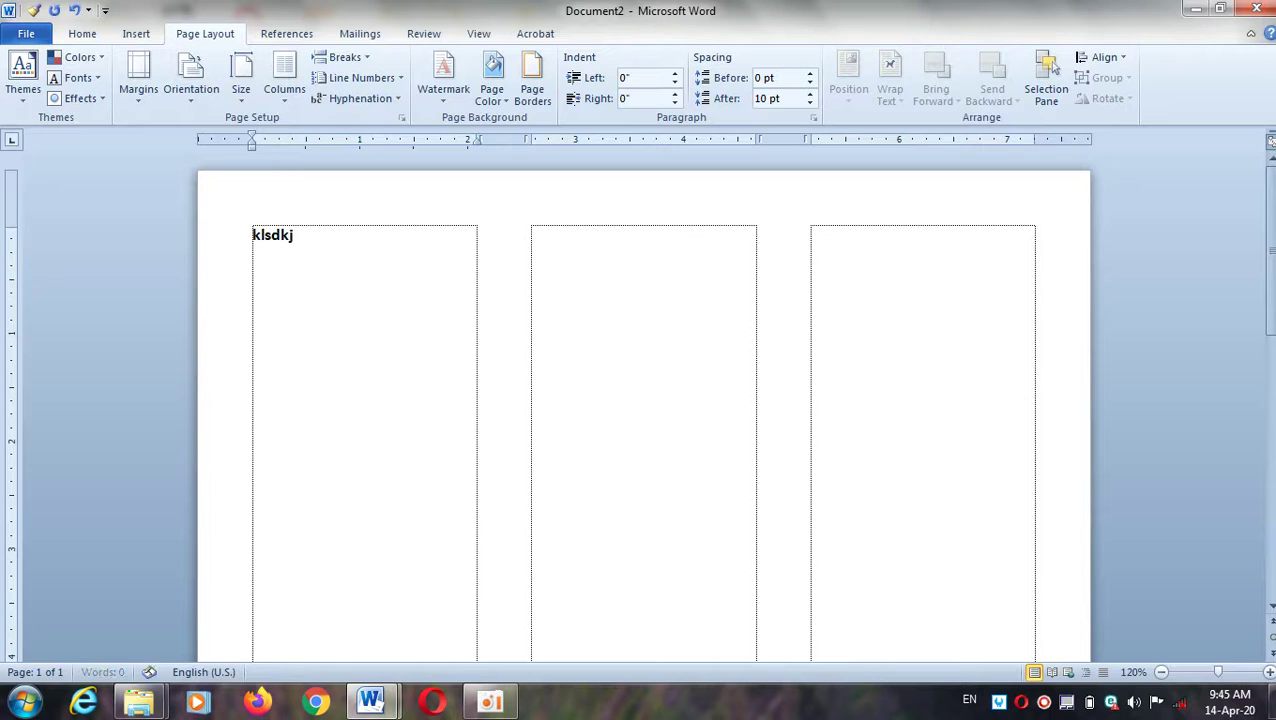
{"action": "type", "text": "sakljaklklaalasl"}
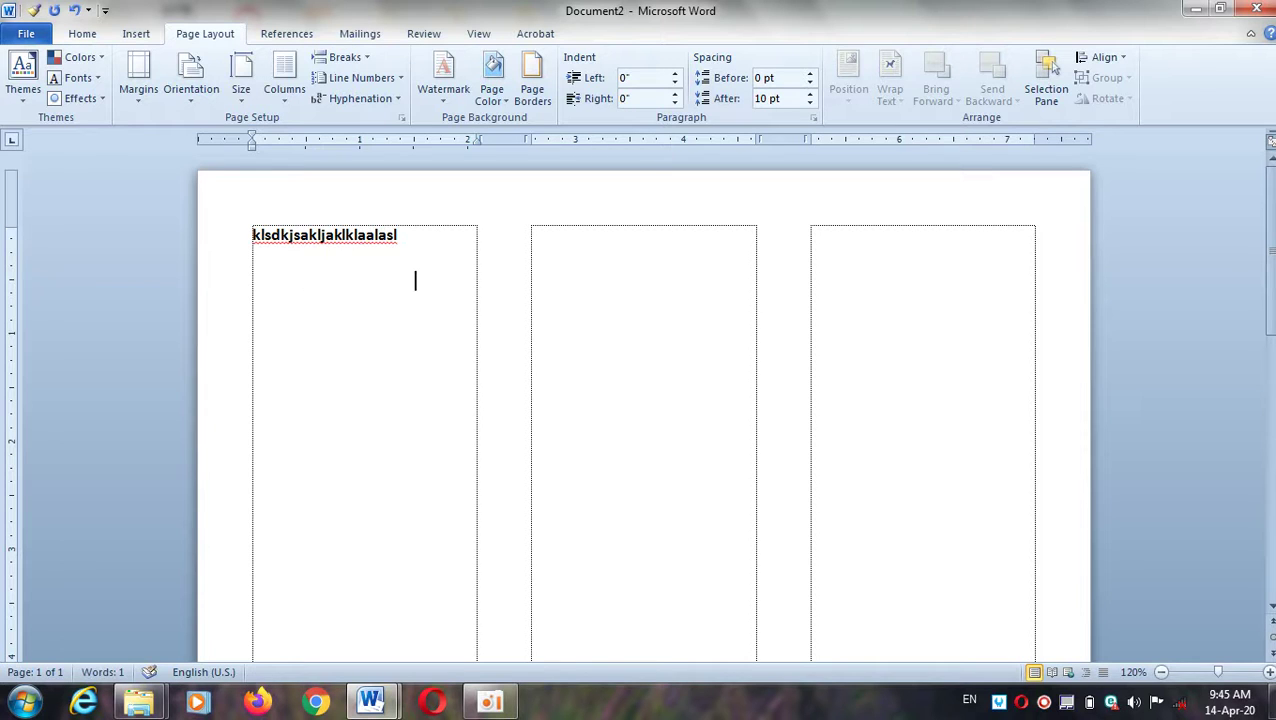
{"action": "key", "text": "Return"}
{"action": "key", "text": "Return"}
{"action": "key", "text": "Return"}
{"action": "key", "text": "Return"}
{"action": "key", "text": "Return"}
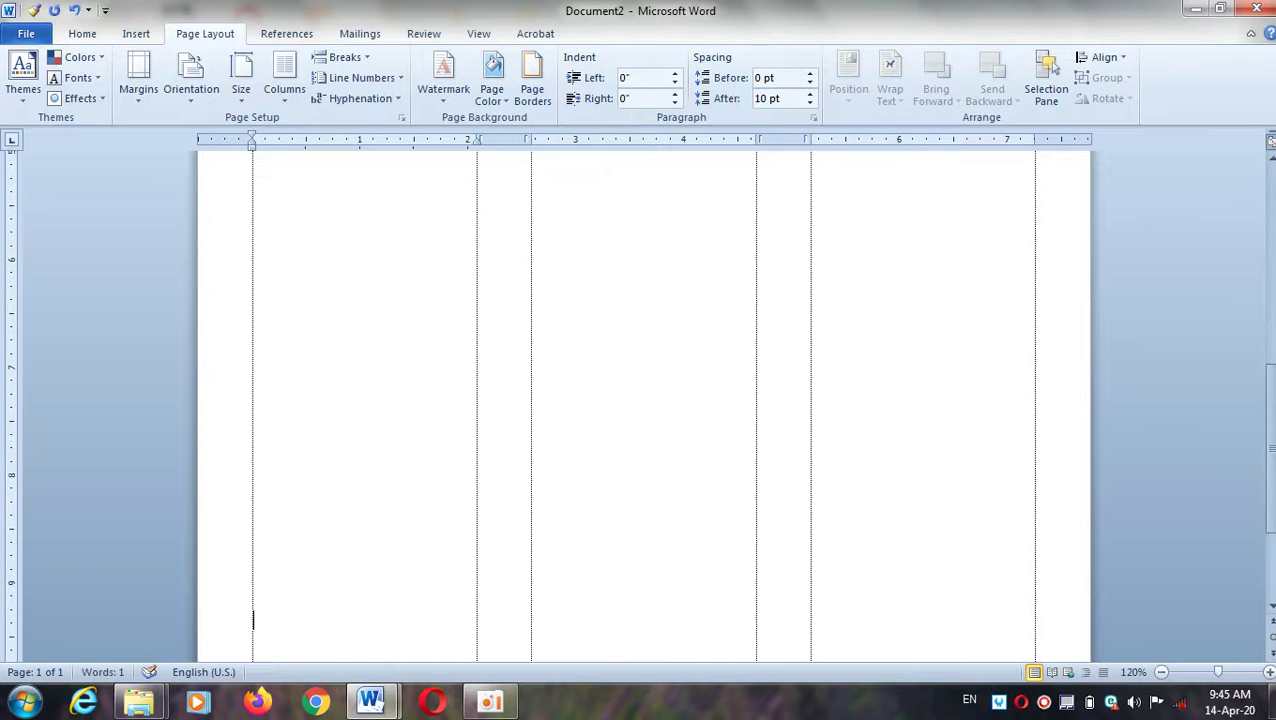
{"action": "key", "text": "ctrl+shift+Return"}
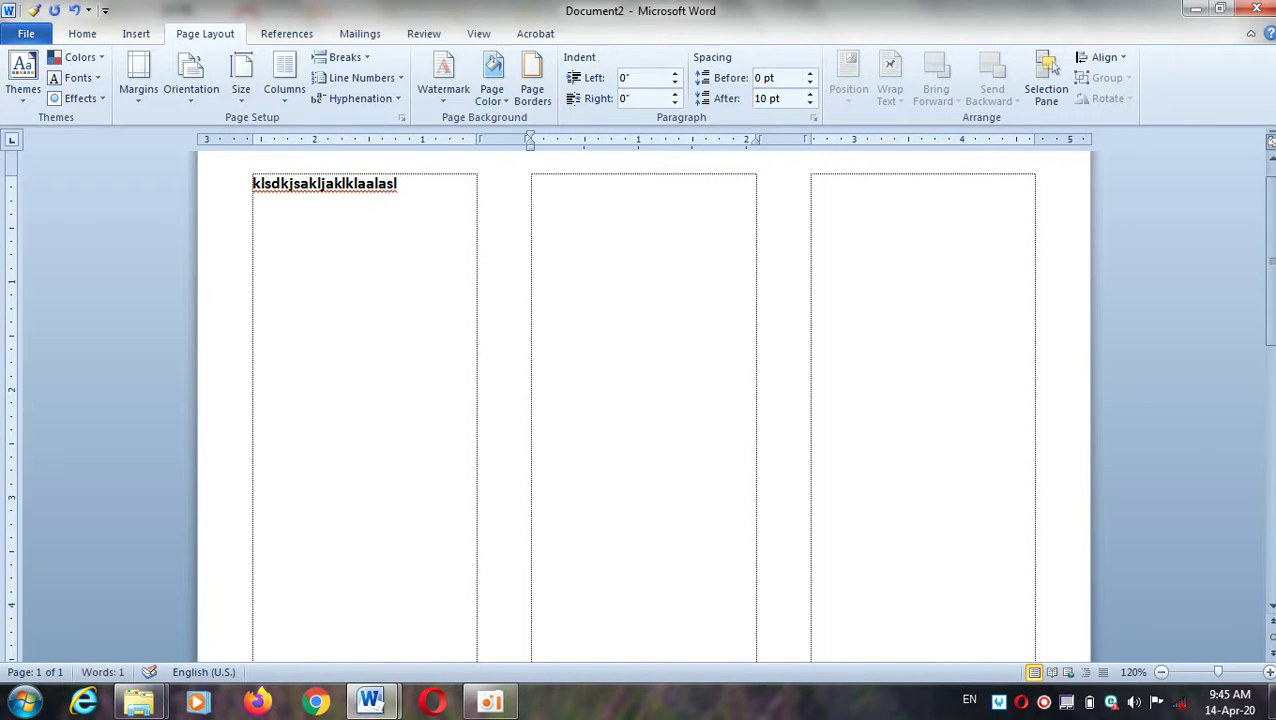
Type bold filler lines in columns two and three, separated by a column break.
{"action": "type", "text": "sjjdkaljklaj"}
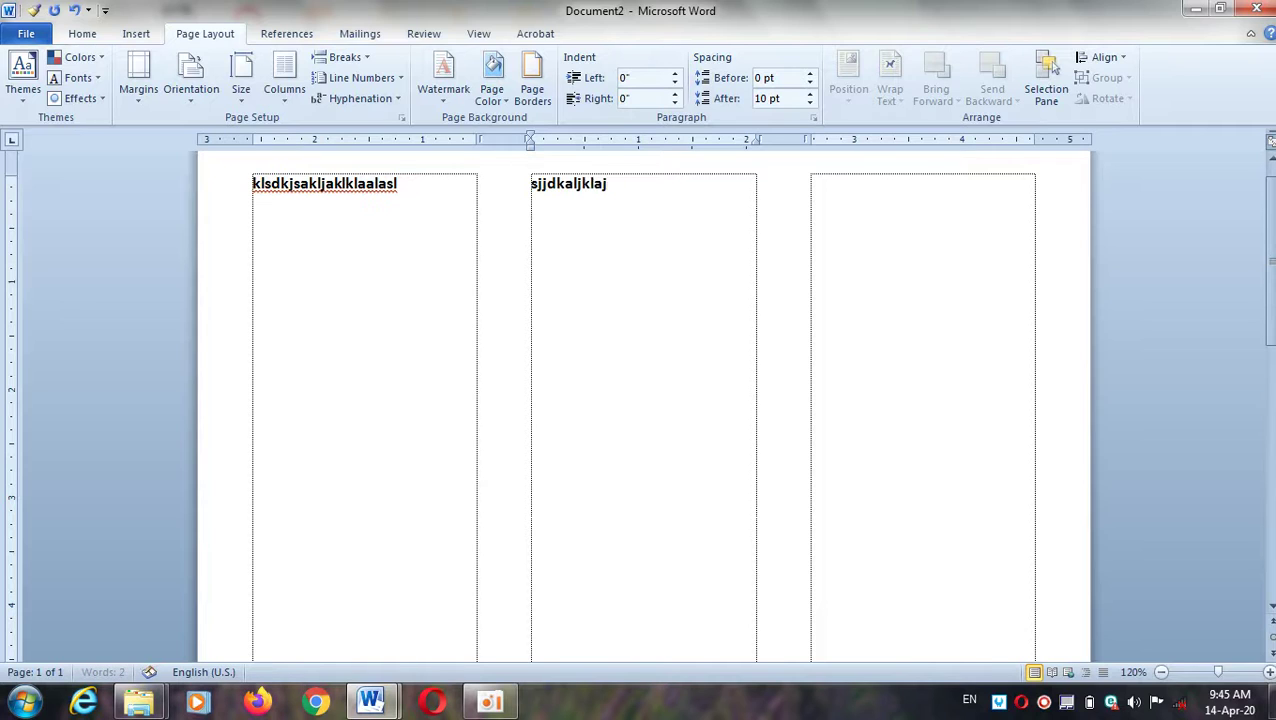
{"action": "type", "text": "lakjasljasklssas"}
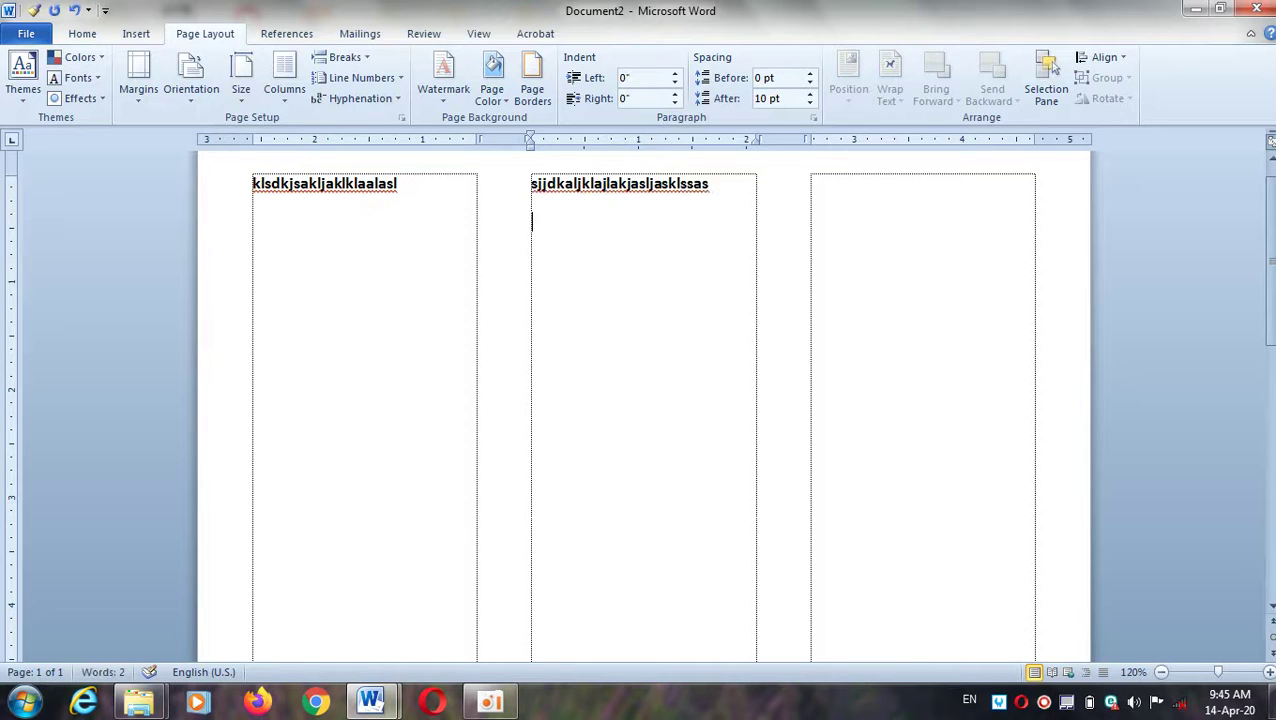
{"action": "key", "text": "ctrl+shift+Return"}
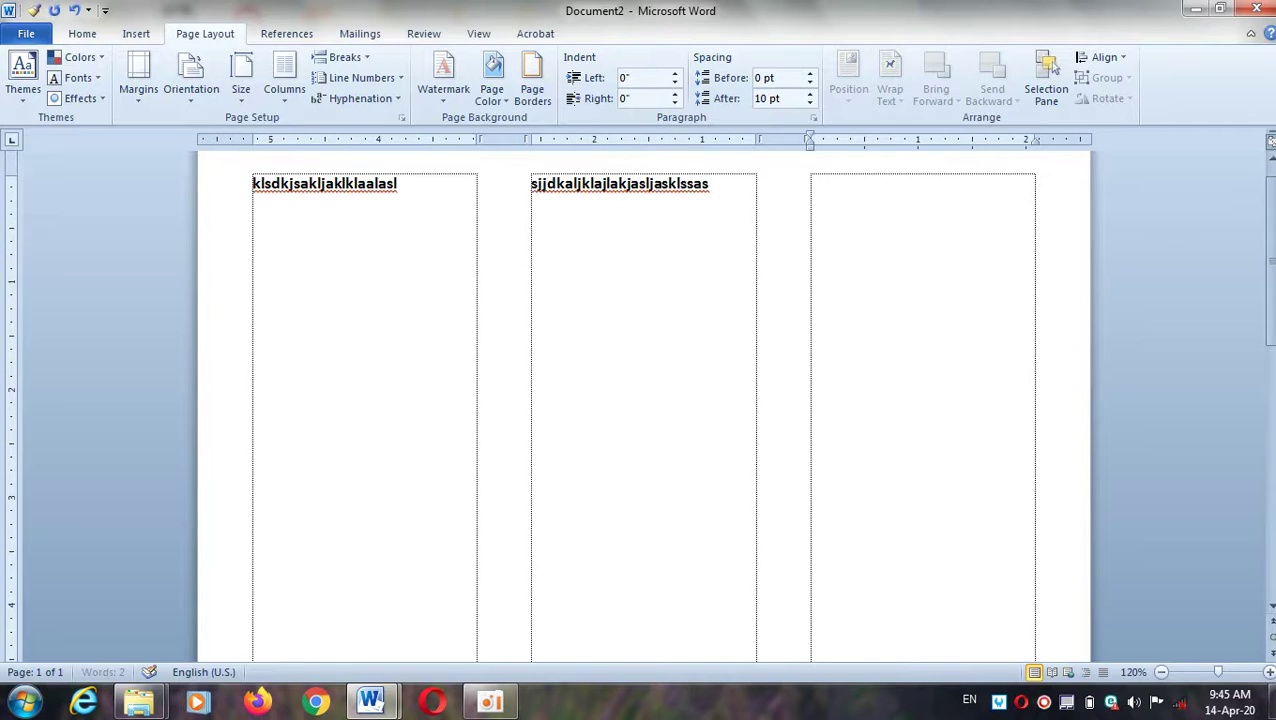
{"action": "type", "text": "skjskhfdjkaskljlk;aj"}
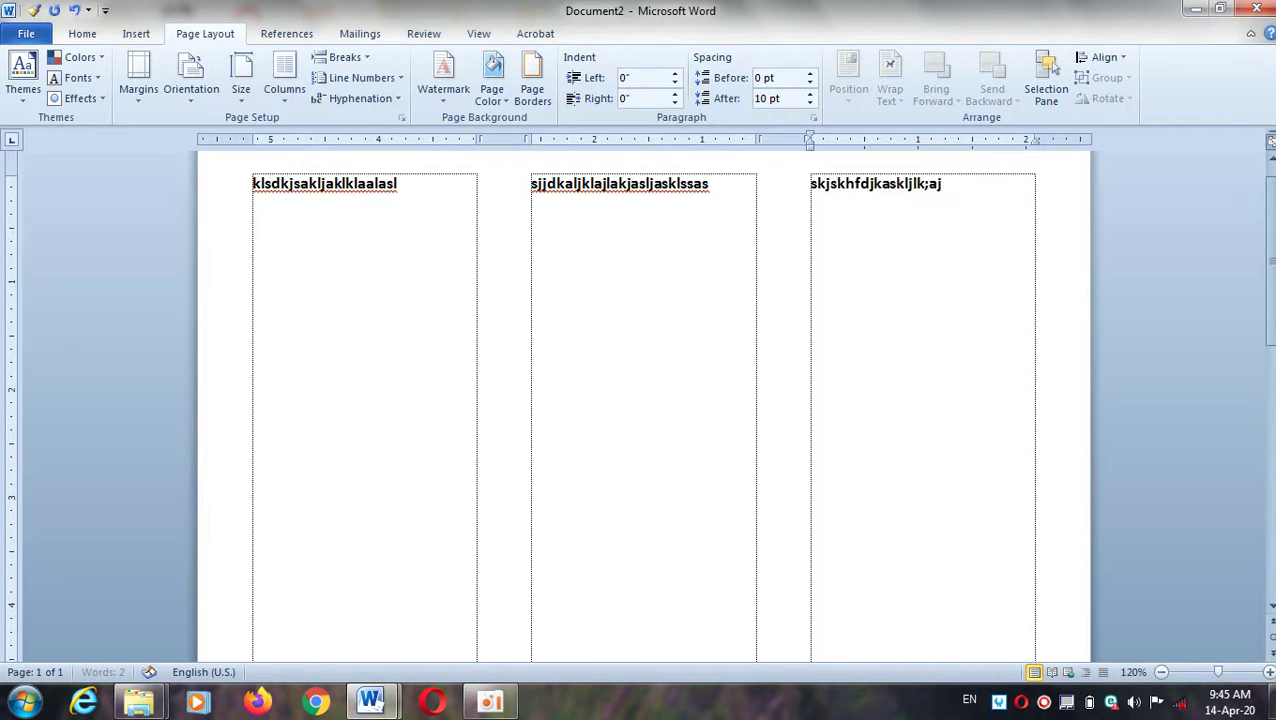
{"action": "type", "text": "kljakl"}
{"action": "left_click", "coordinate": [488, 708]}
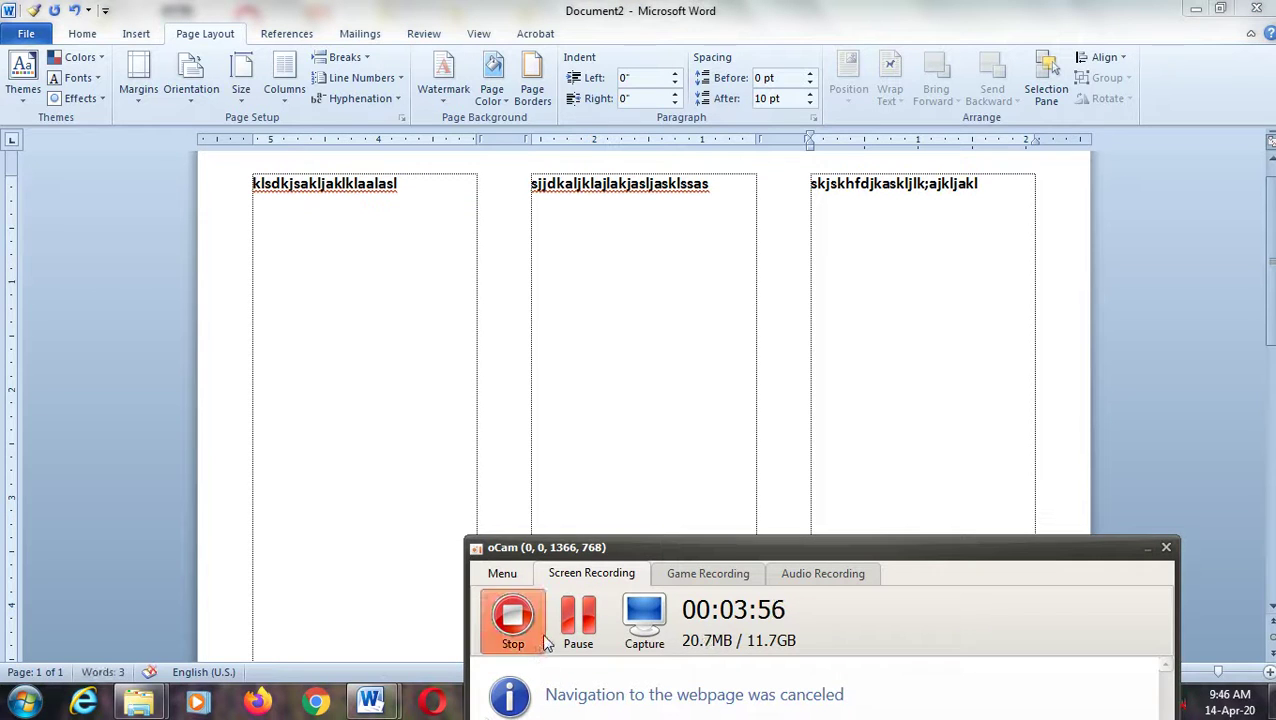